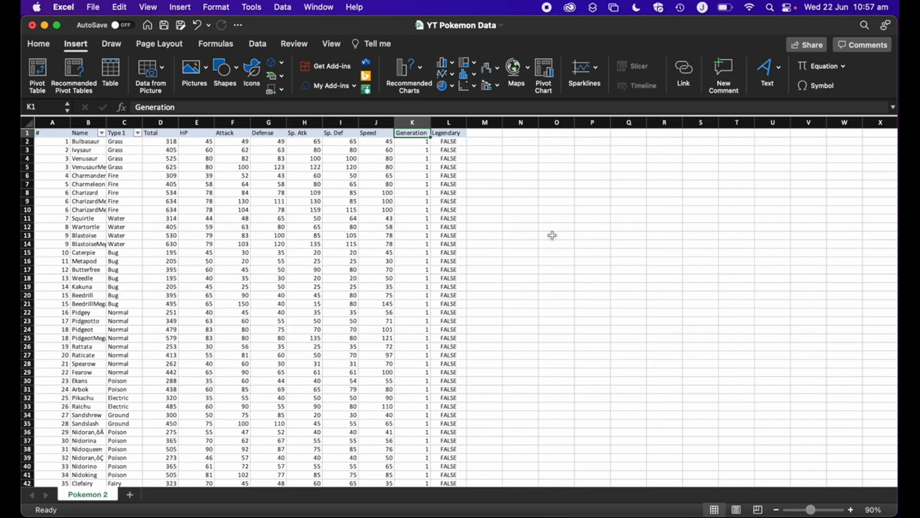
- Examine the column headers of the Pokemon table, from # through Sp. Atk
click(53, 134)
click(86, 134)
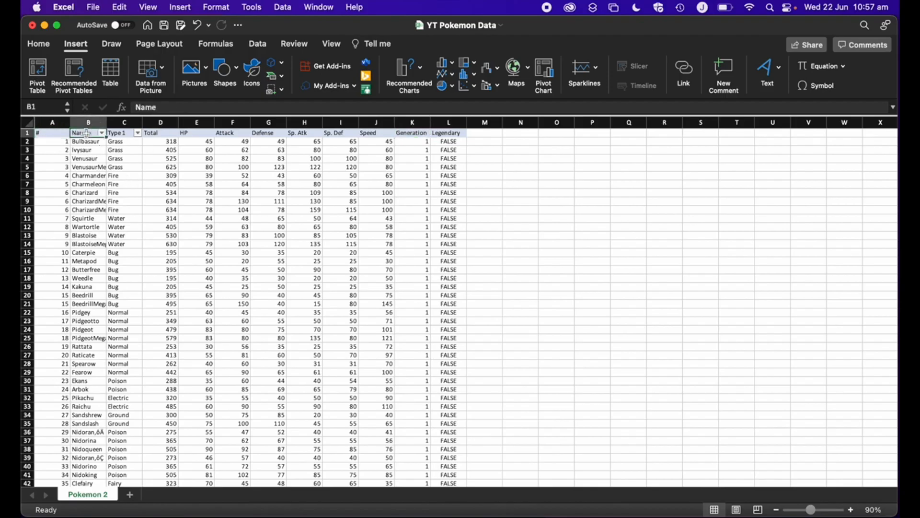
click(120, 133)
click(154, 133)
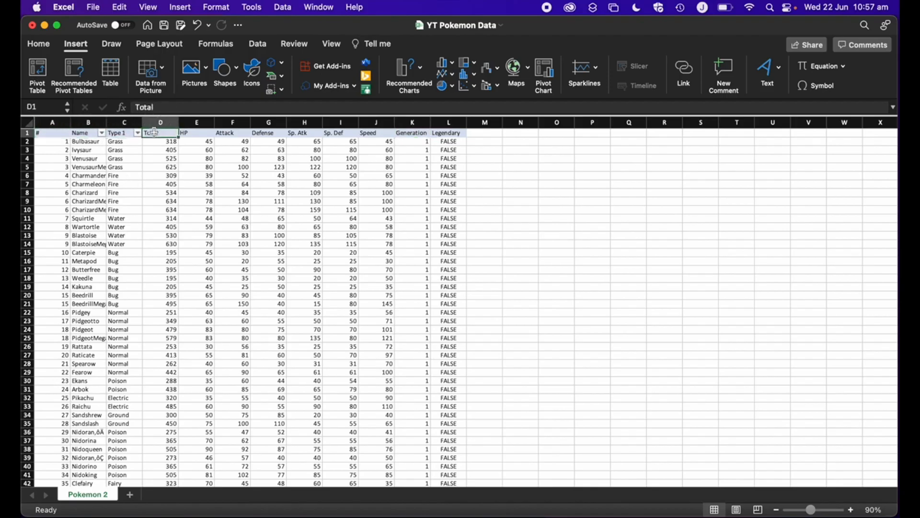
click(192, 133)
click(226, 132)
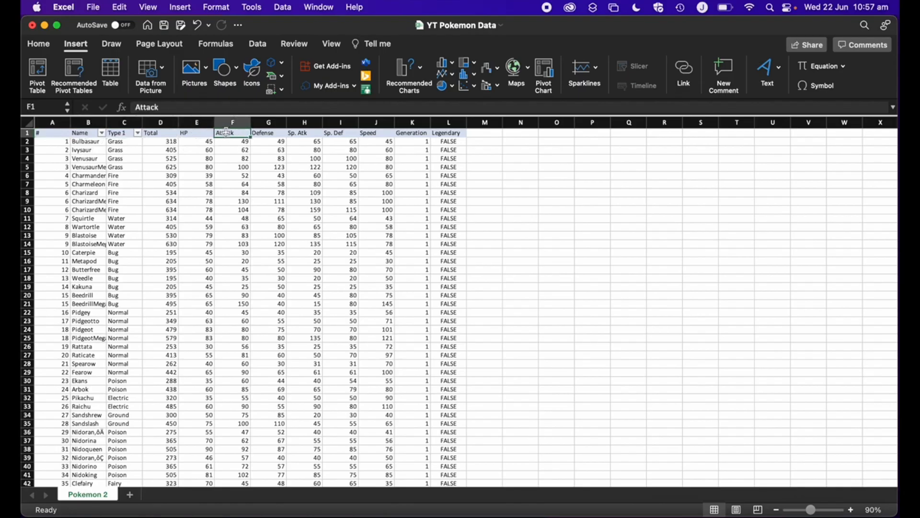
click(268, 134)
click(308, 134)
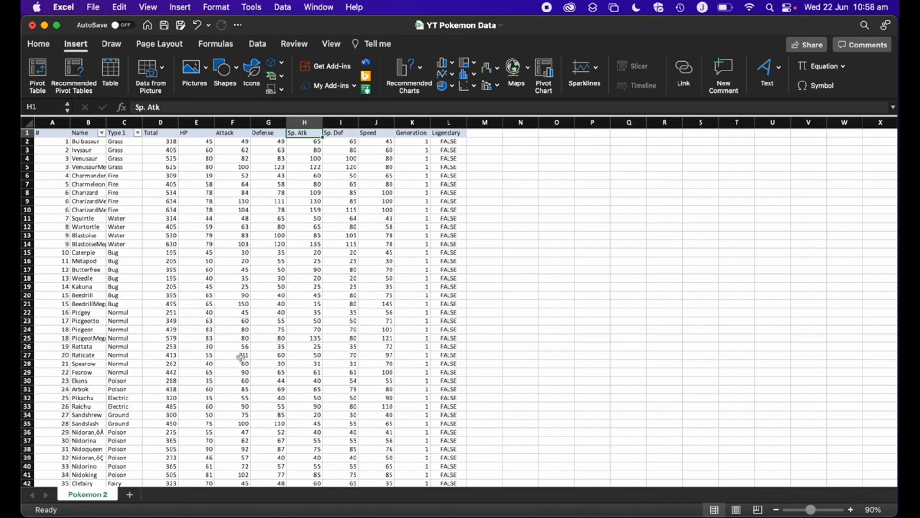
click(84, 134)
drag(85, 134, 98, 252)
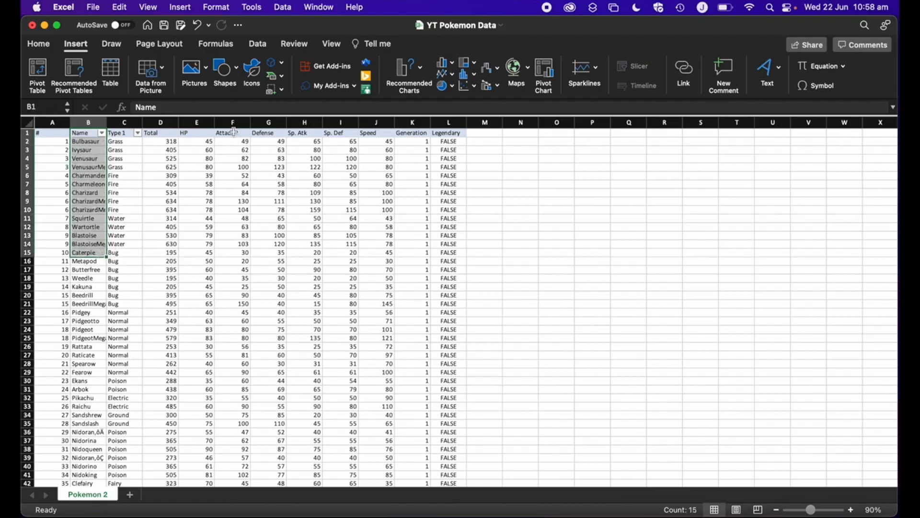
drag(234, 132, 241, 252)
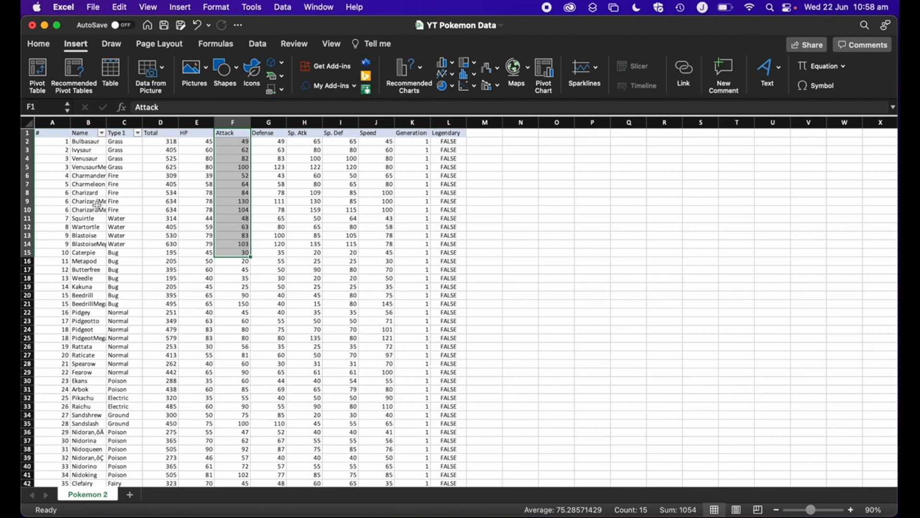
click(91, 132)
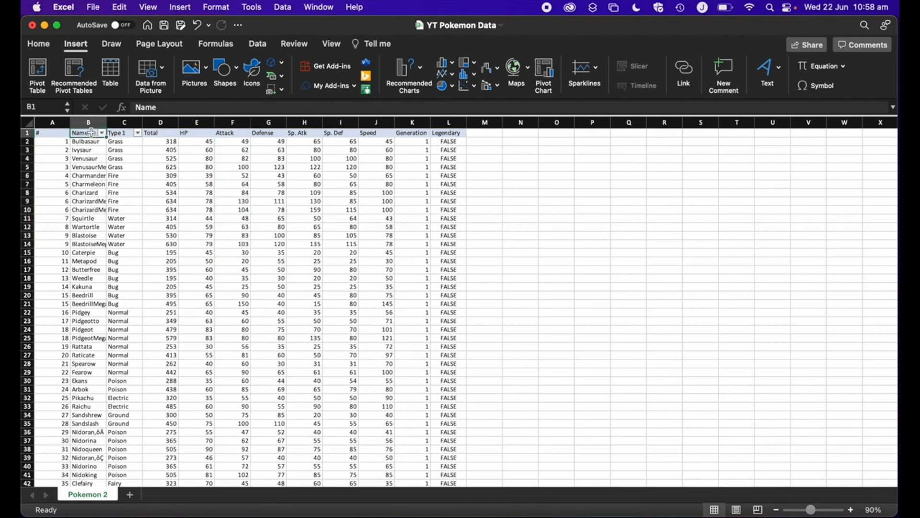
drag(91, 133, 97, 250)
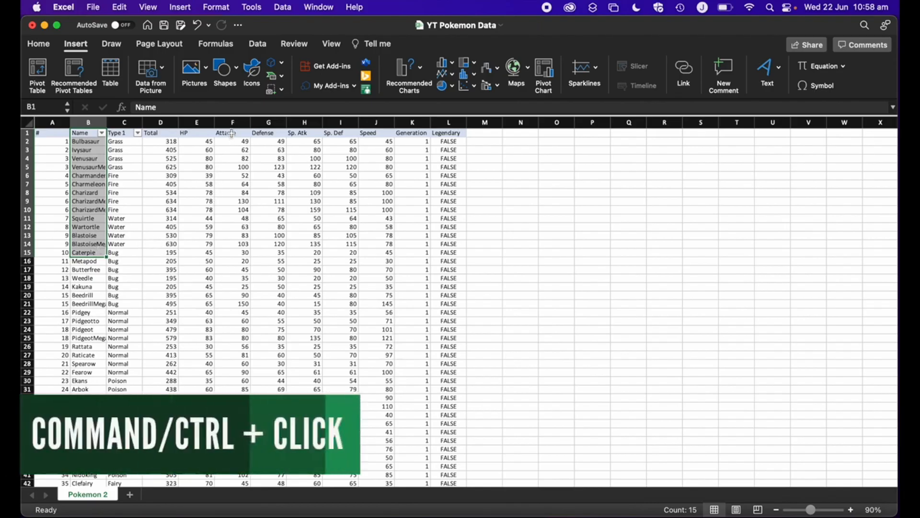
drag(231, 133, 238, 249)
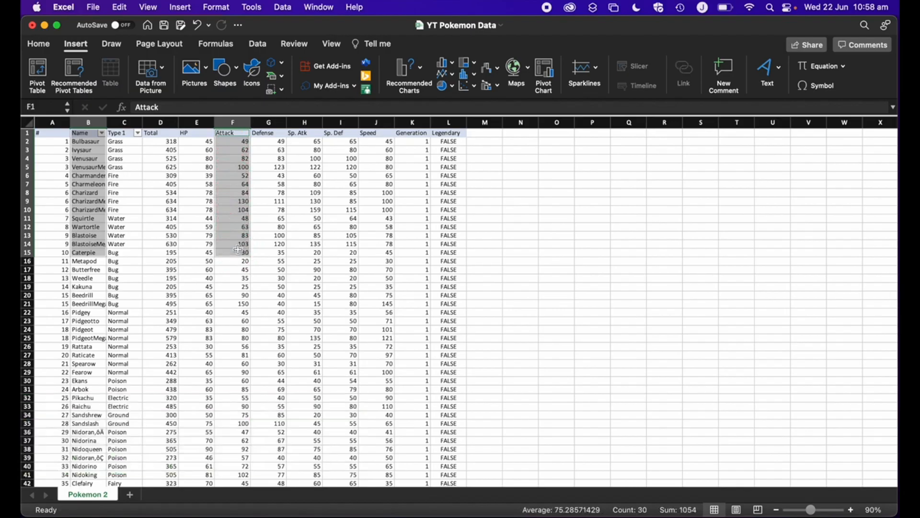
click(123, 244)
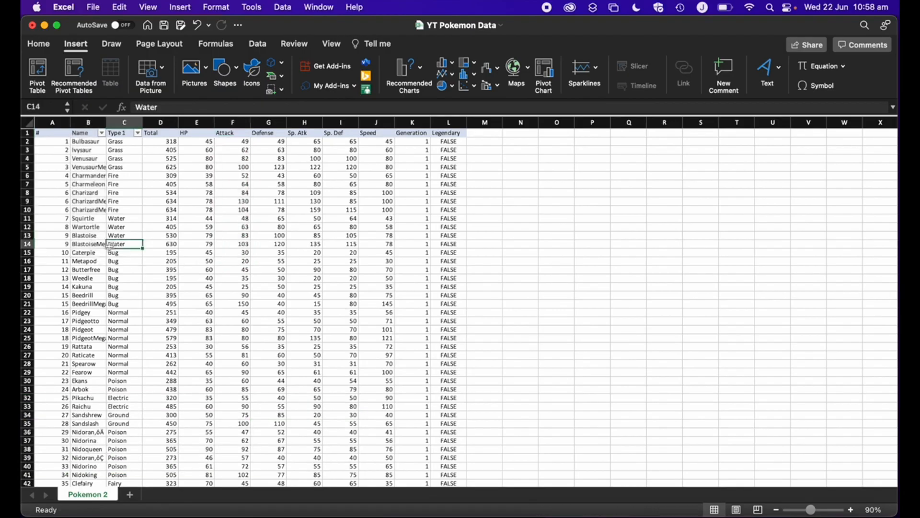
- Insert a 2-D clustered column chart from the Name and Attack data in B1:B15 and F1:F15
drag(83, 132, 87, 251)
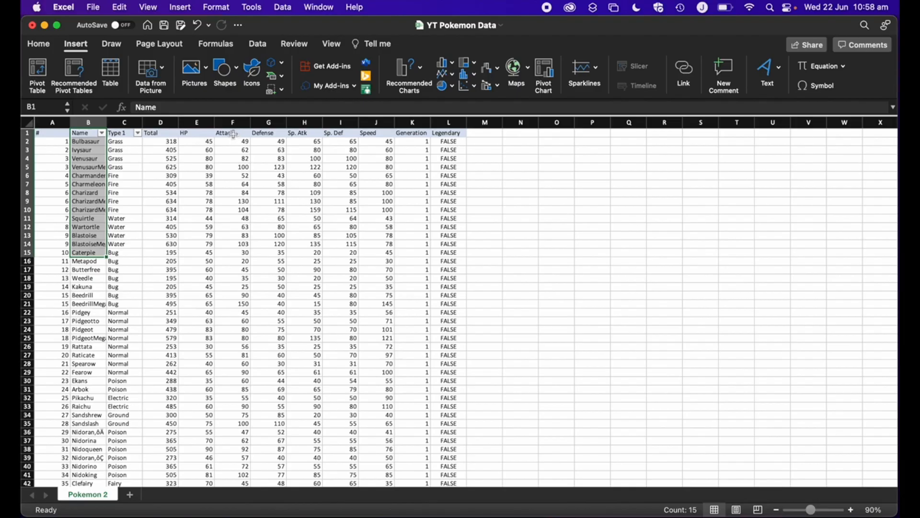
drag(233, 134, 244, 250)
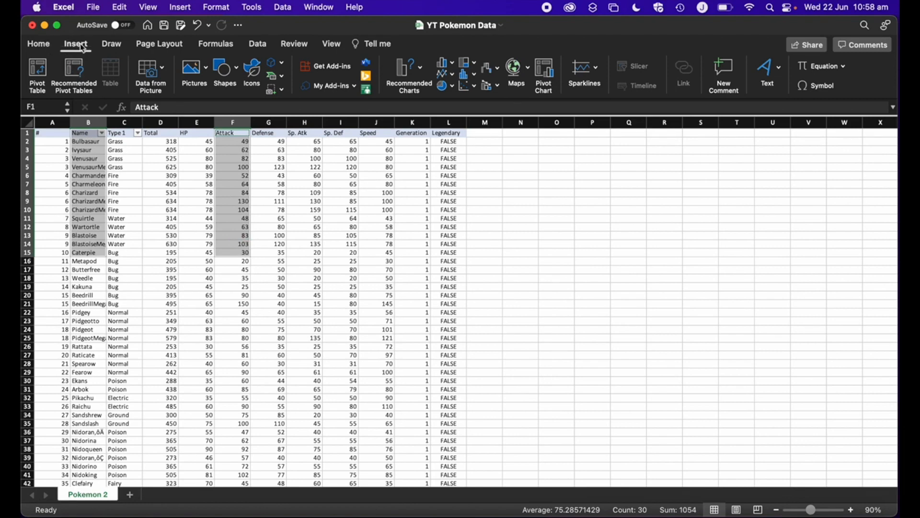
click(52, 43)
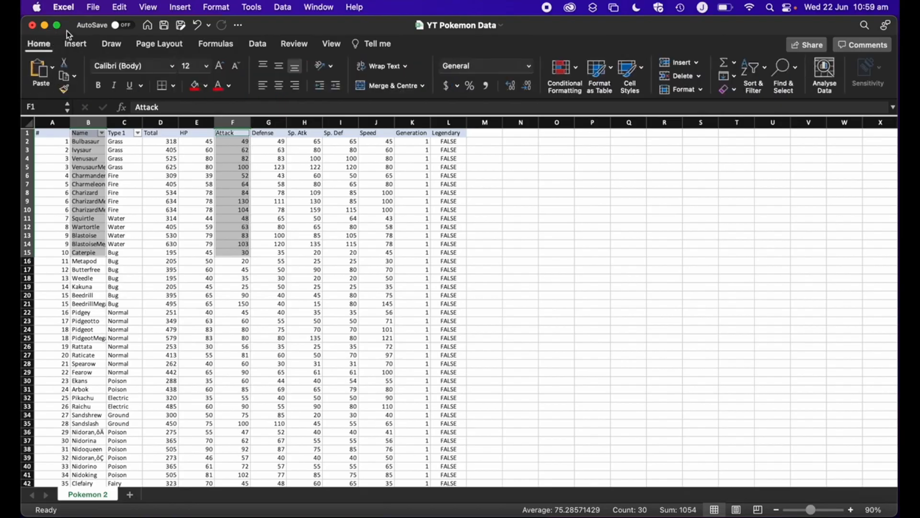
click(77, 43)
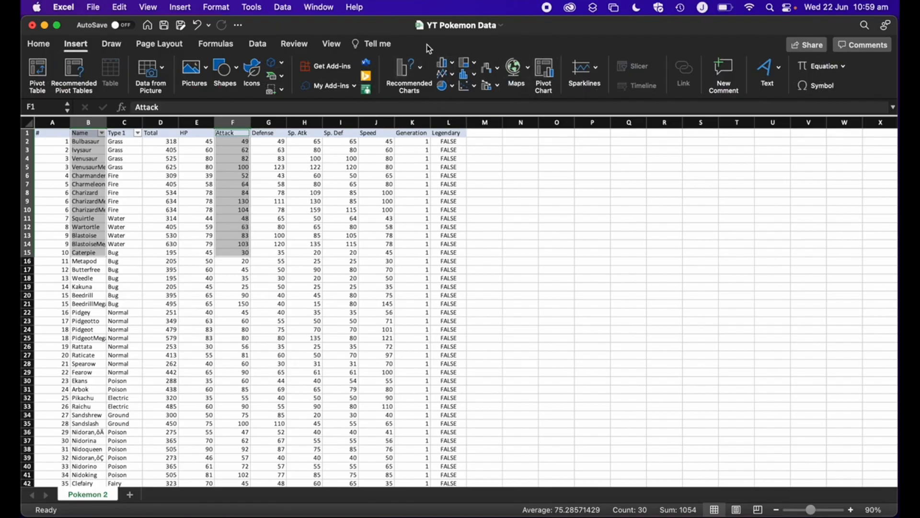
click(444, 65)
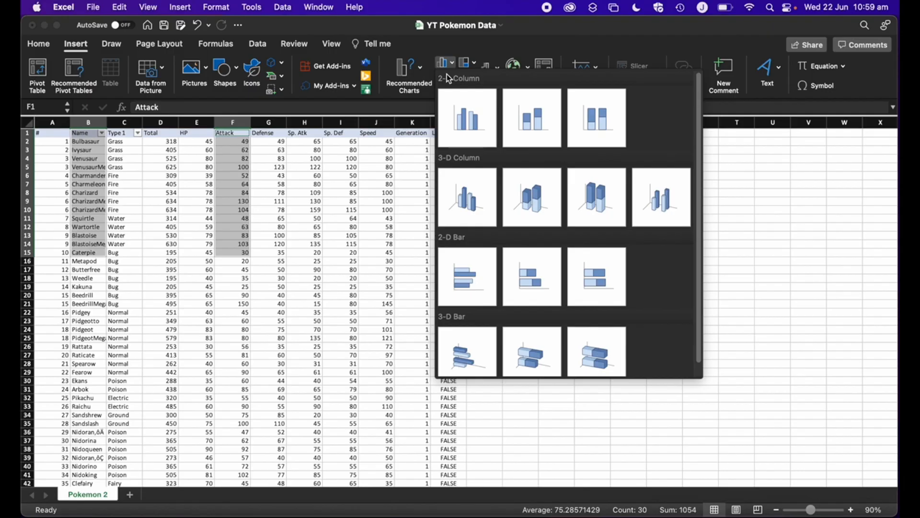
click(464, 113)
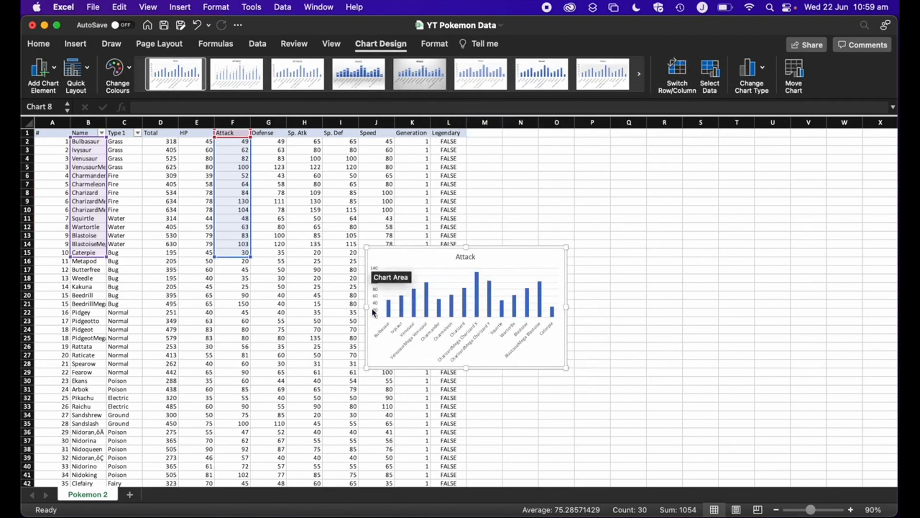
- Move the chart into the empty area beside the table and change its title to "Pokemon Attack Stats"
drag(408, 257, 525, 143)
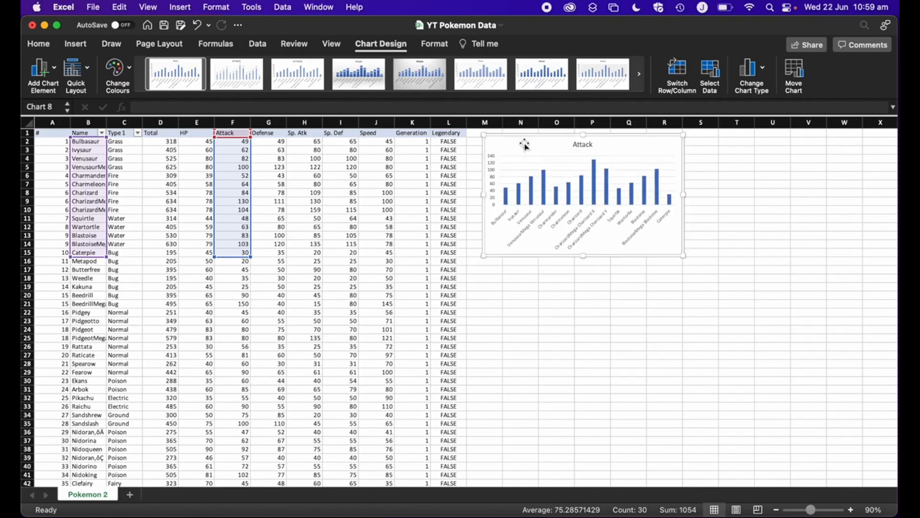
click(583, 144)
click(584, 144)
double_click(584, 144)
key(BackSpace)
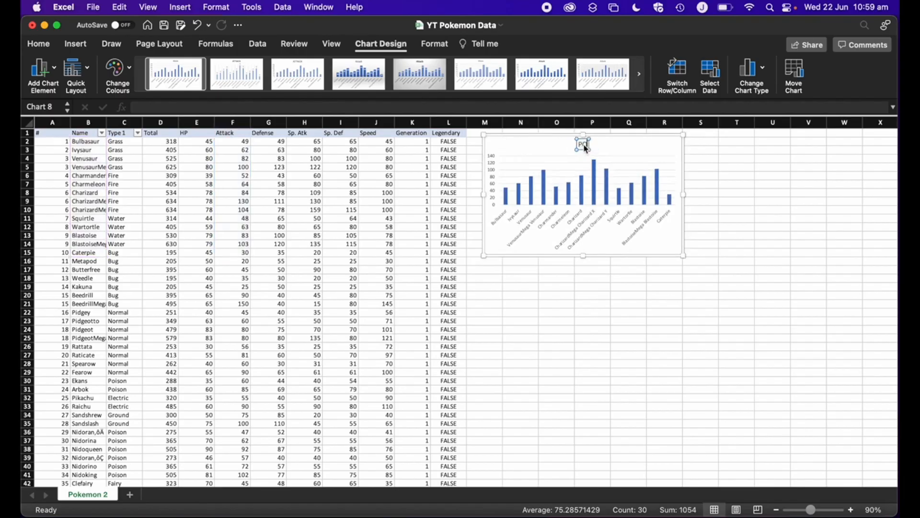
text(Pokemon Attack Stats)
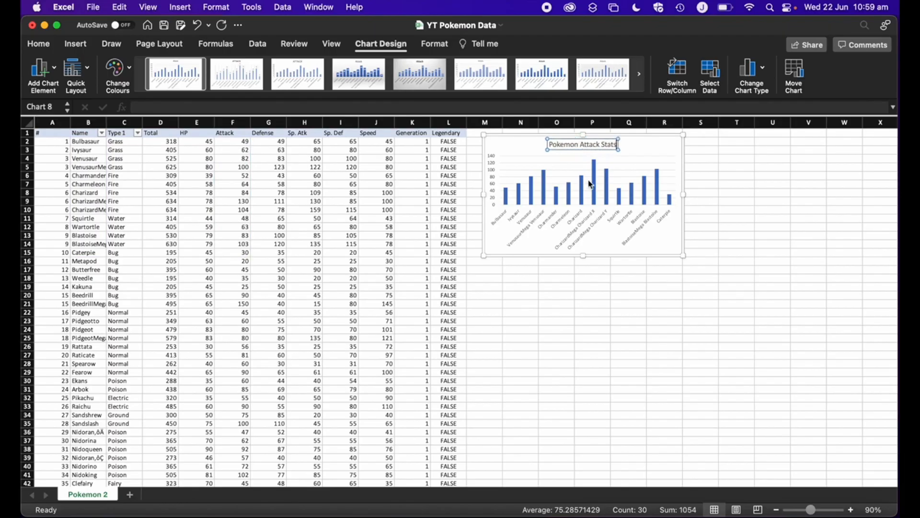
- Enlarge the attack chart and position it beside the table, spanning about columns M to V and rows 2 to 27
drag(642, 141, 659, 153)
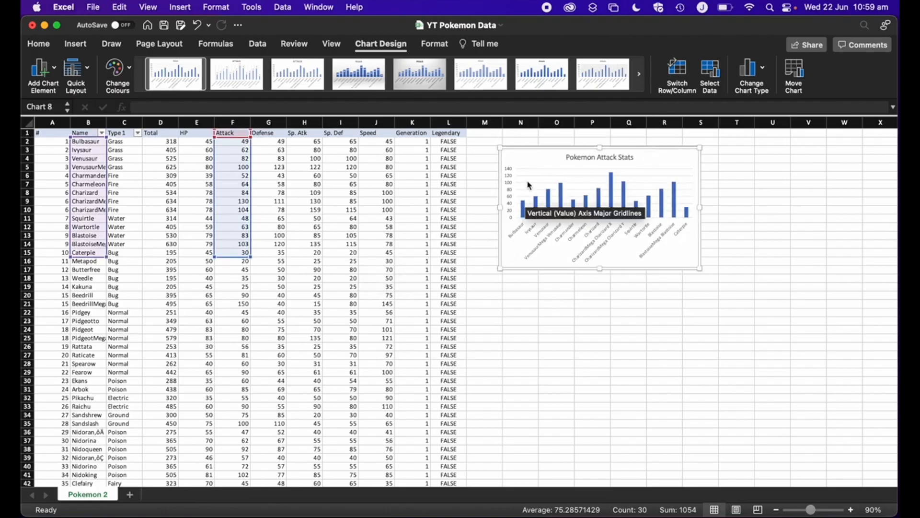
drag(699, 269, 838, 365)
drag(705, 151, 682, 140)
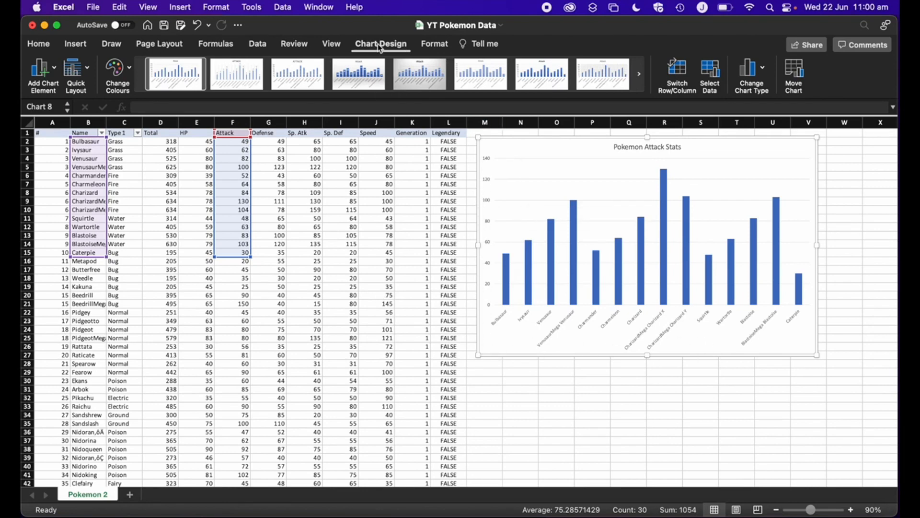
- Add a primary horizontal axis title reading "Name" to the attack chart
click(379, 46)
click(46, 67)
mouse_move(72, 105)
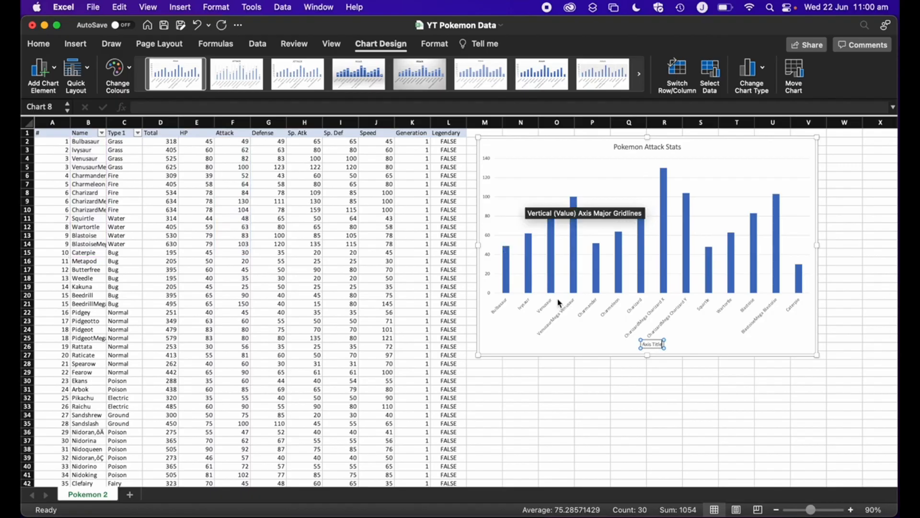
key(BackSpace)
key(BackSpace)
key(BackSpace)
key(BackSpace)
key(BackSpace)
key(BackSpace)
key(BackSpace)
key(BackSpace)
key(BackSpace)
key(BackSpace)
text(Name)
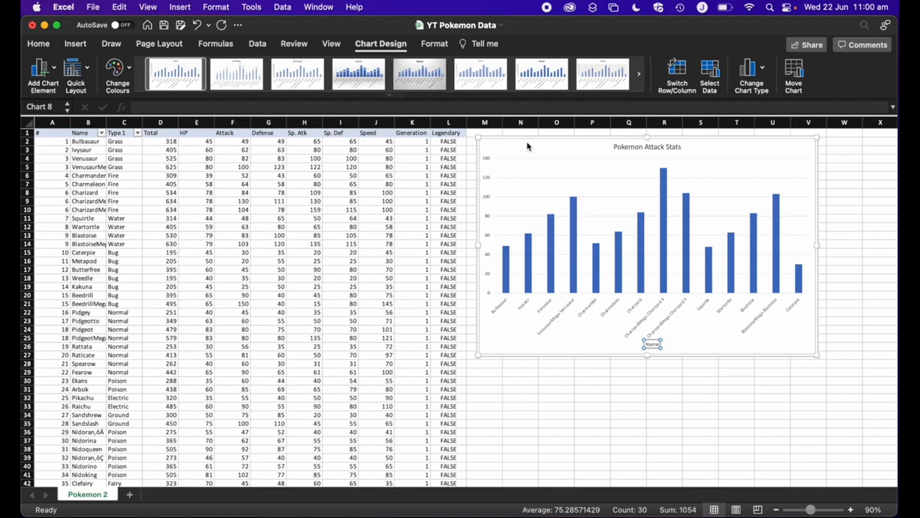
- Add a primary vertical axis title reading "Attack" to the chart
click(41, 69)
mouse_move(61, 103)
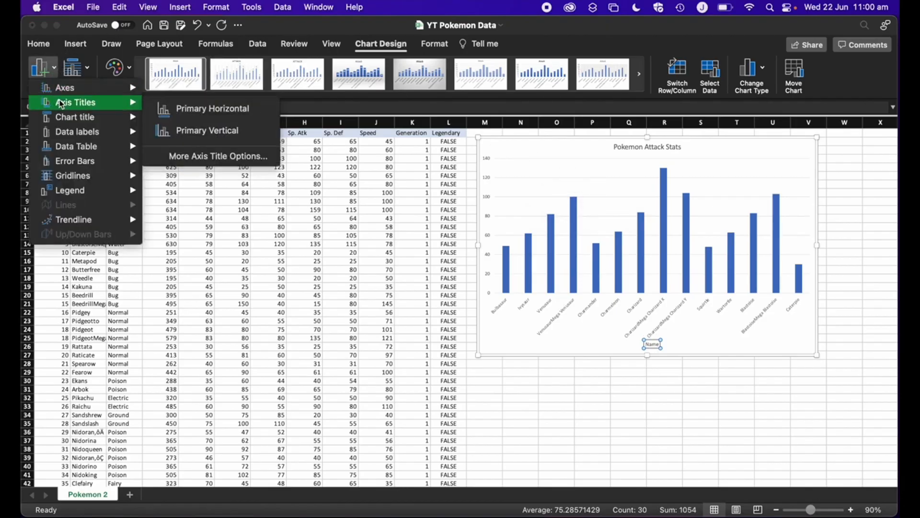
click(200, 133)
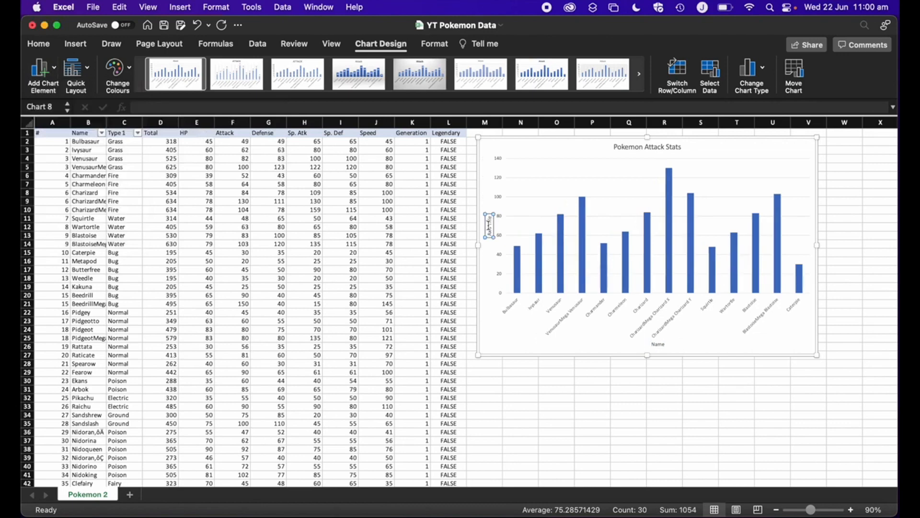
key(BackSpace)
text(Attack)
click(587, 397)
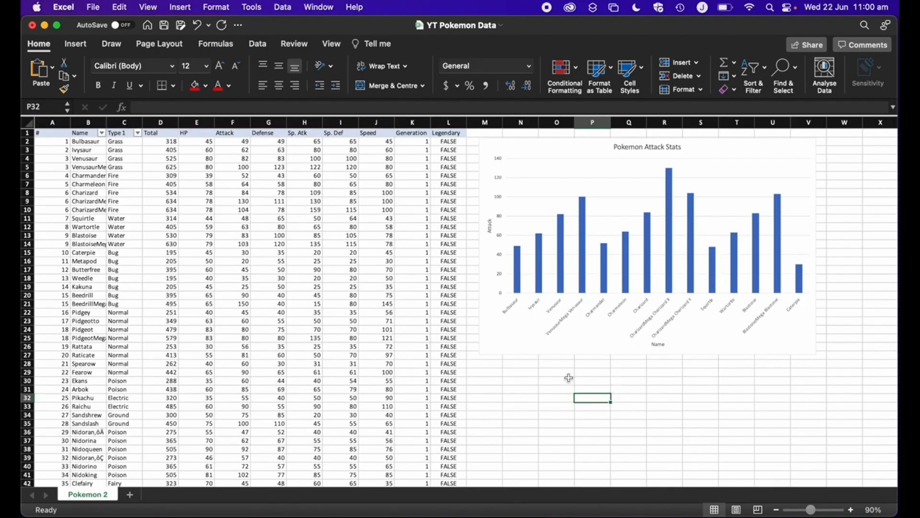
- Shrink the attack chart so it spans about columns N to V and ends near row 24
click(538, 353)
drag(478, 354, 522, 335)
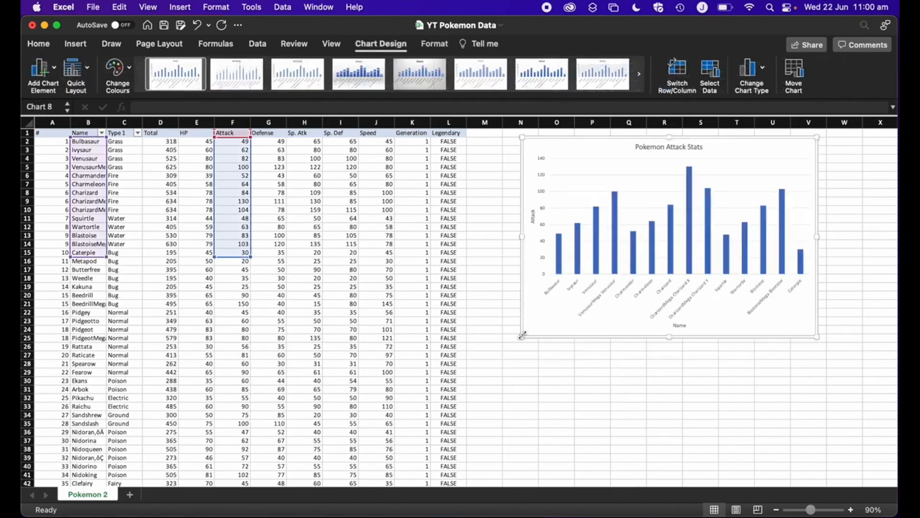
click(520, 397)
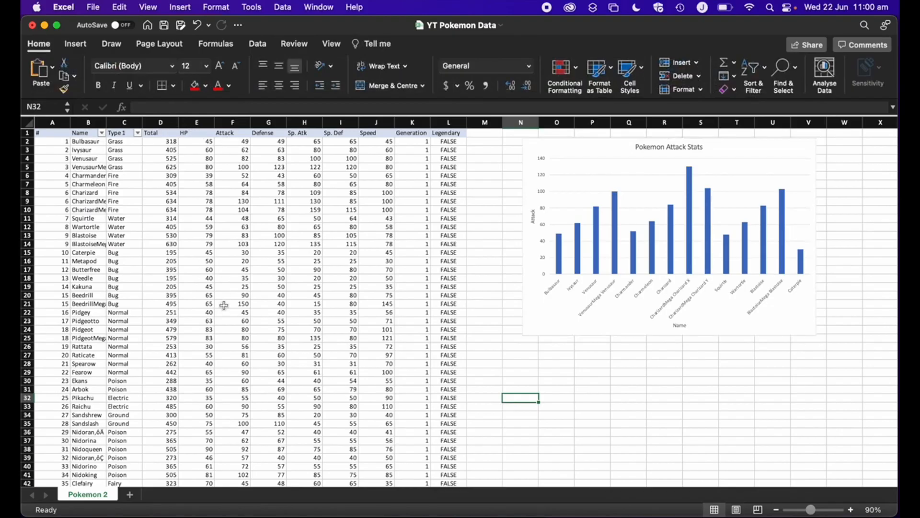
click(87, 135)
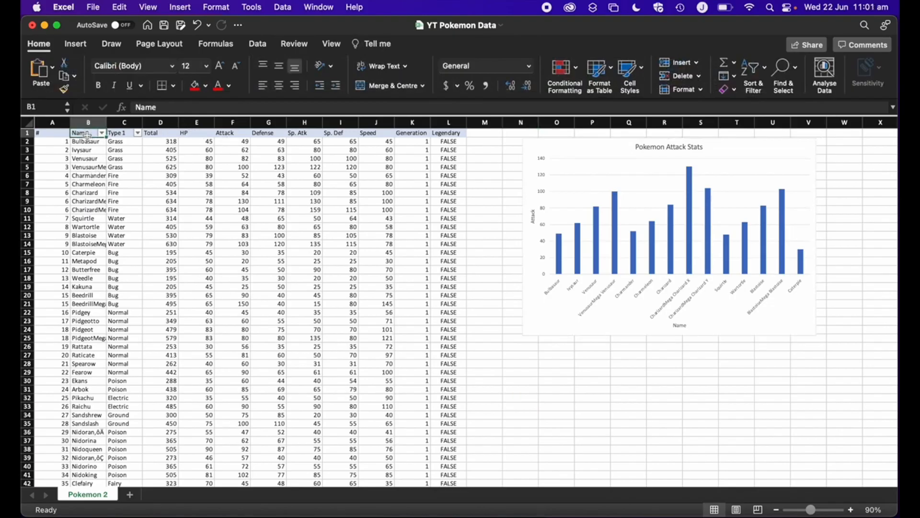
drag(88, 139, 89, 278)
click(133, 241)
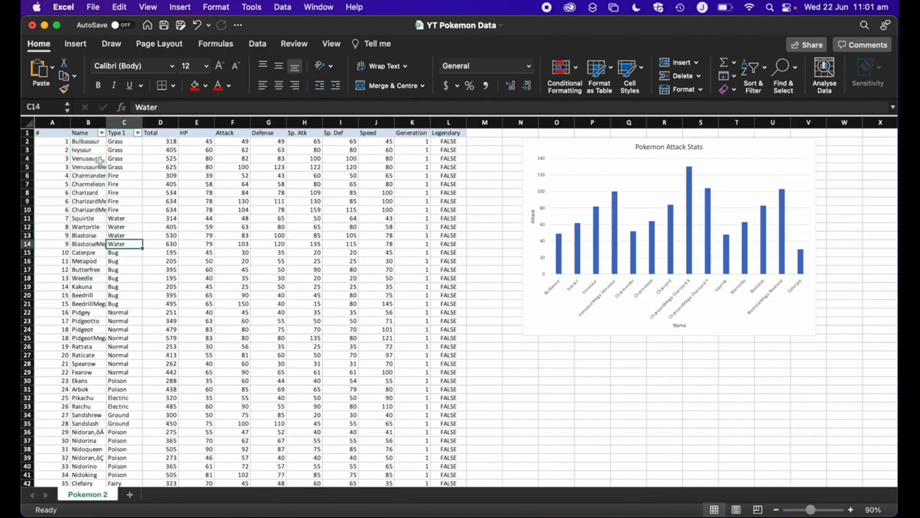
click(89, 122)
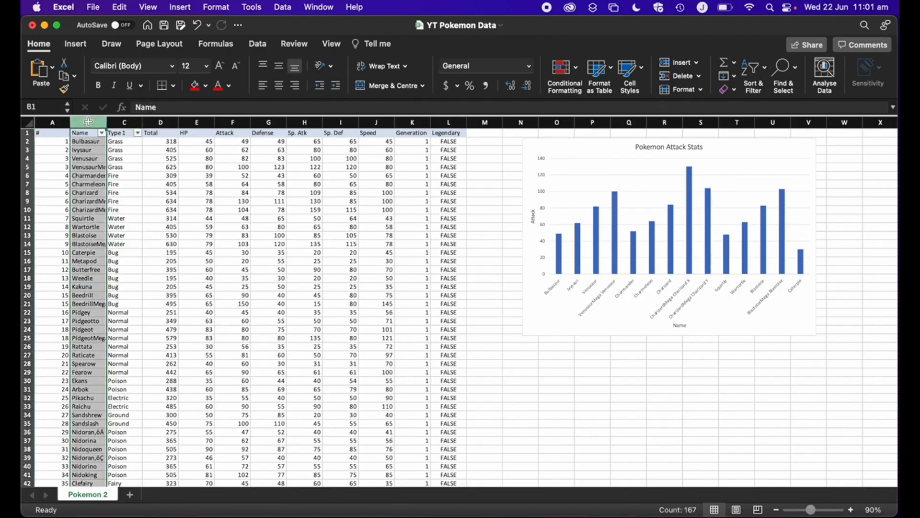
click(86, 142)
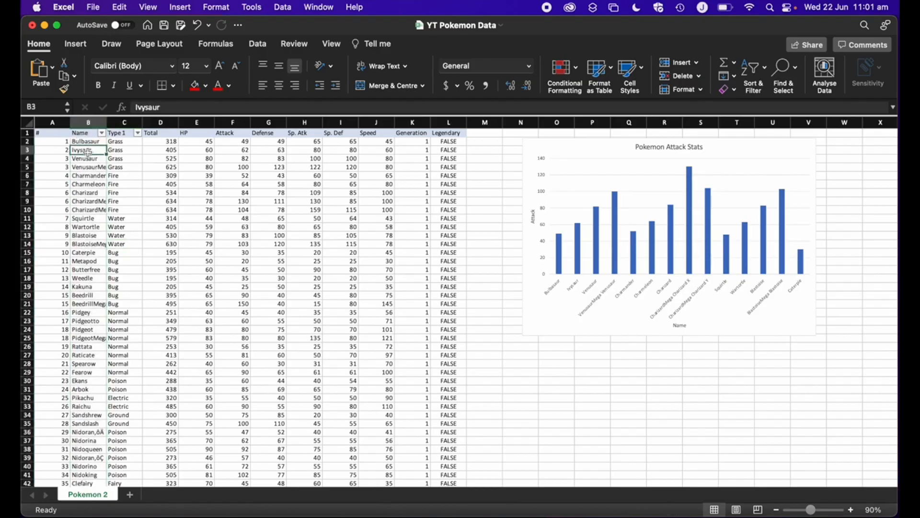
- Insert a 2-D line chart from the Name and HP data in B1:B27 and E1:E27
drag(86, 134, 90, 356)
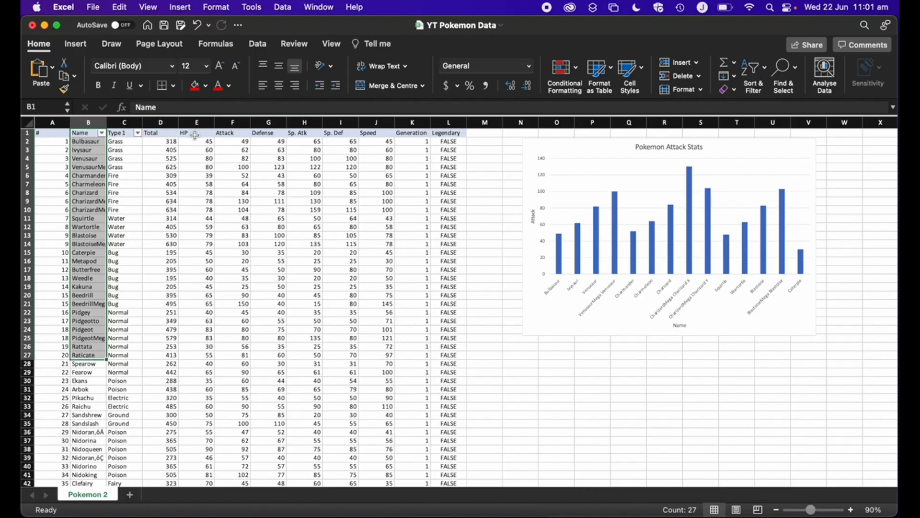
drag(194, 136, 201, 352)
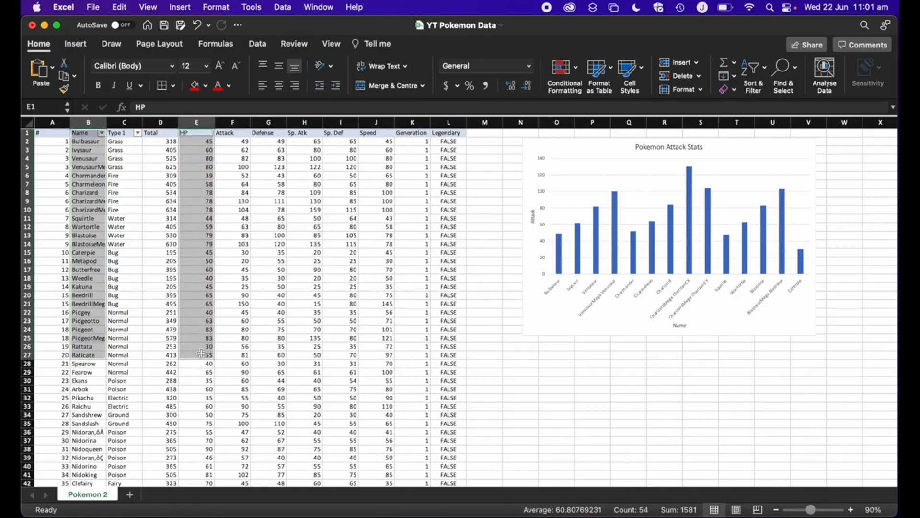
click(77, 44)
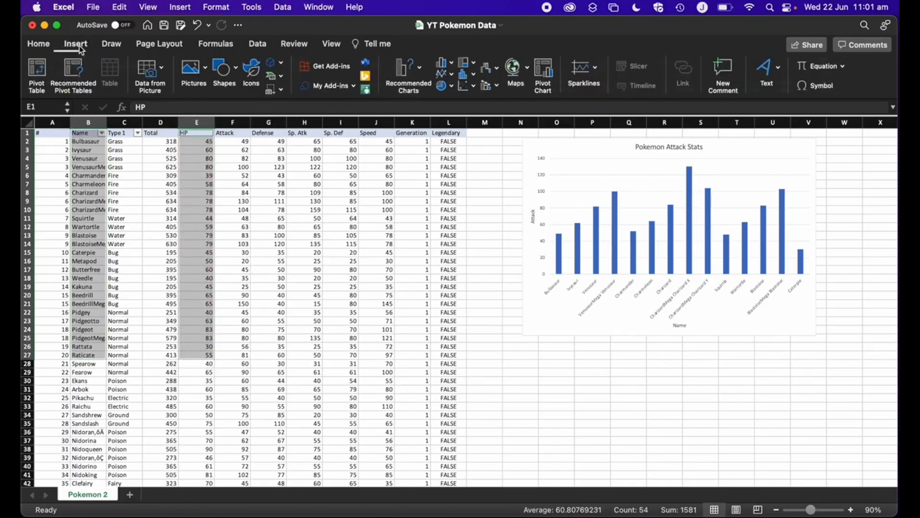
click(445, 75)
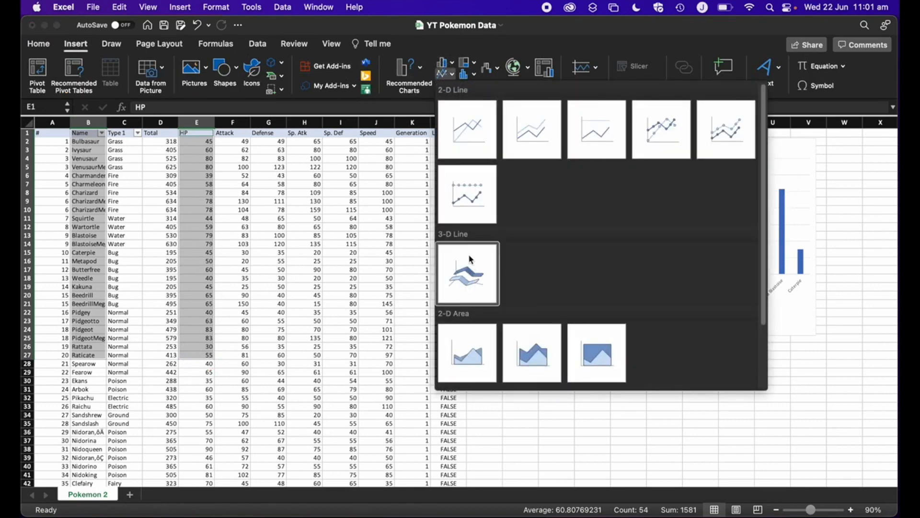
click(472, 136)
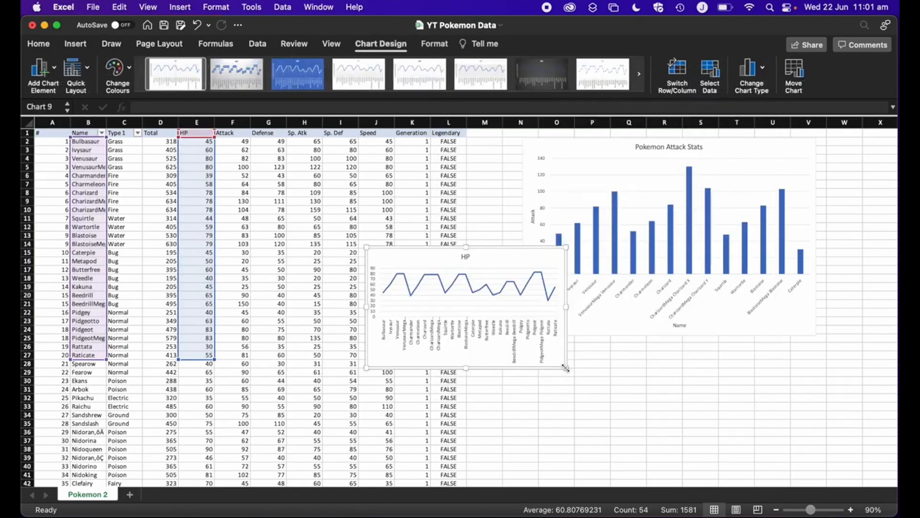
- Enlarge the HP line chart and move it so it spans about columns K to S and rows 9 to 31
drag(566, 367, 645, 439)
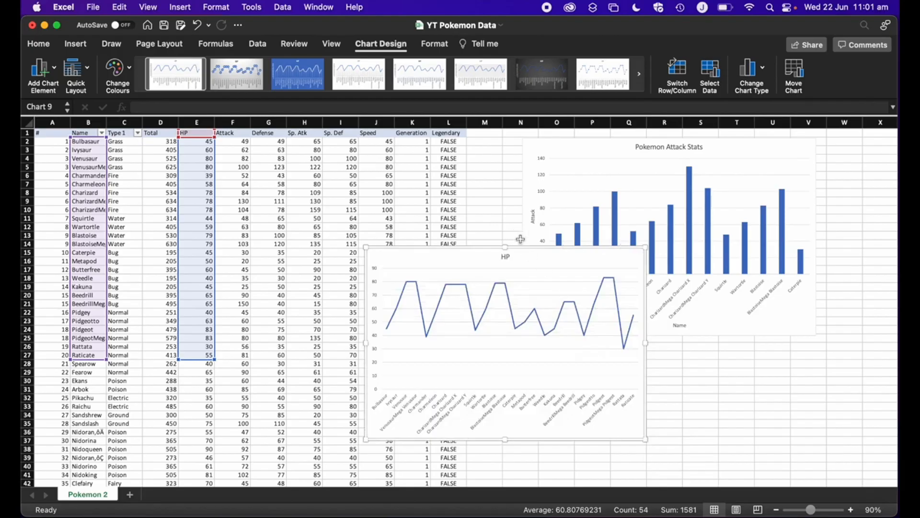
drag(530, 247, 583, 202)
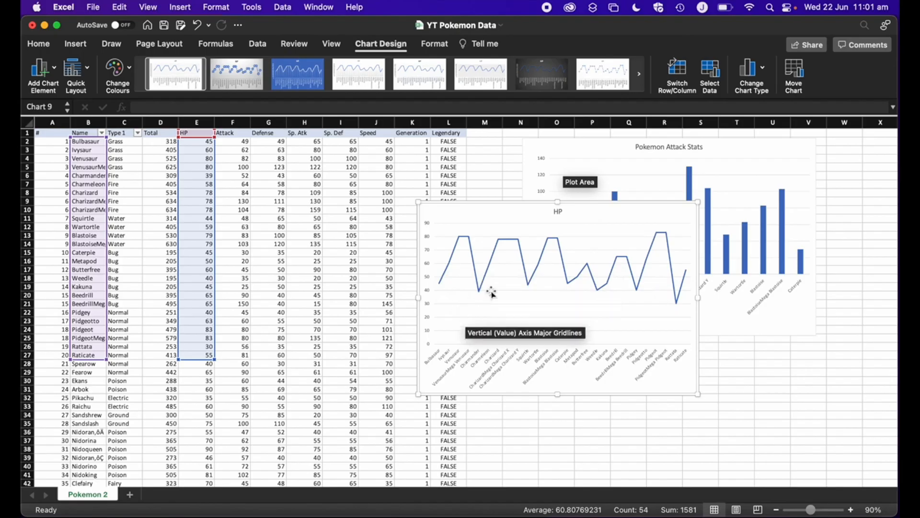
- Change the HP line chart's title to "Pokemon HP" and close the title formatting options
click(558, 212)
double_click(558, 211)
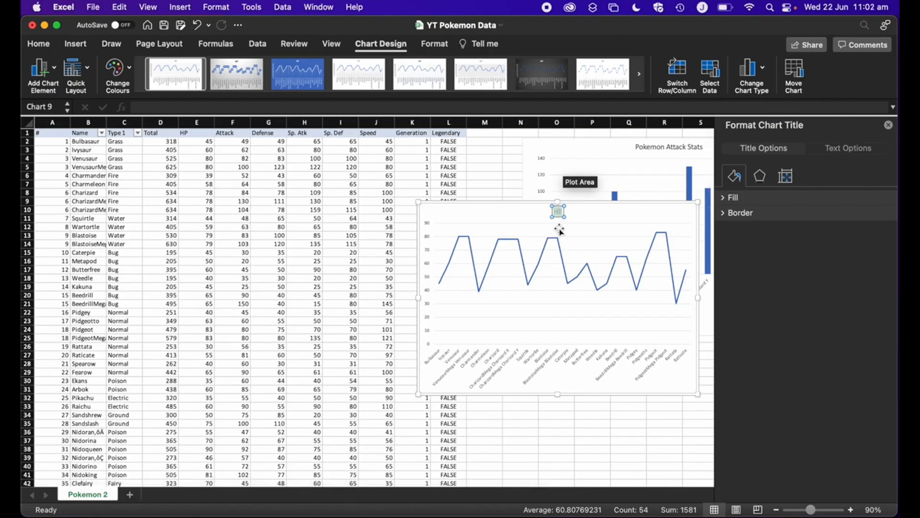
text(Pokemon H)
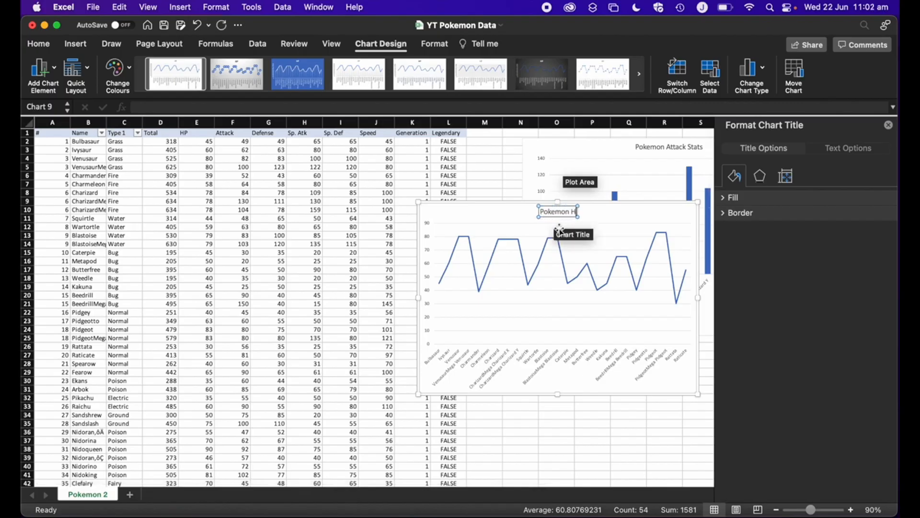
text(P)
click(889, 124)
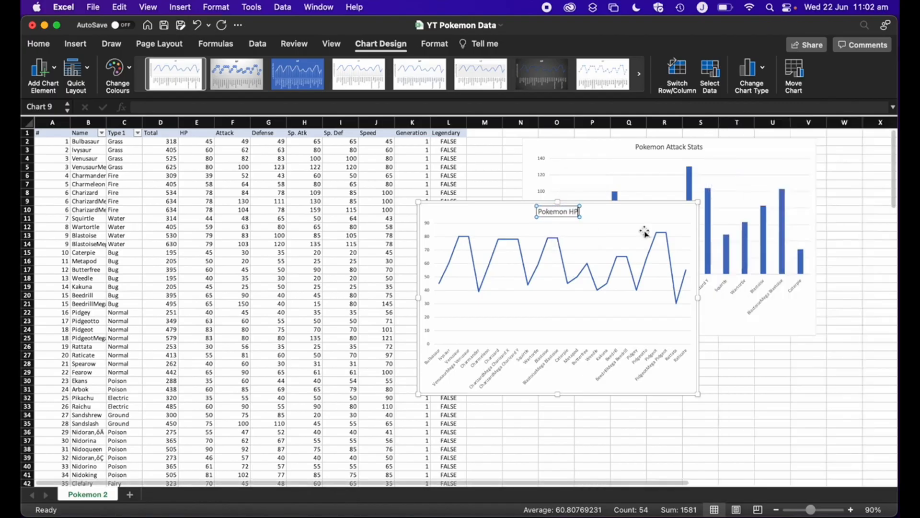
- Add a primary horizontal axis title reading "Name" to the HP chart
click(436, 205)
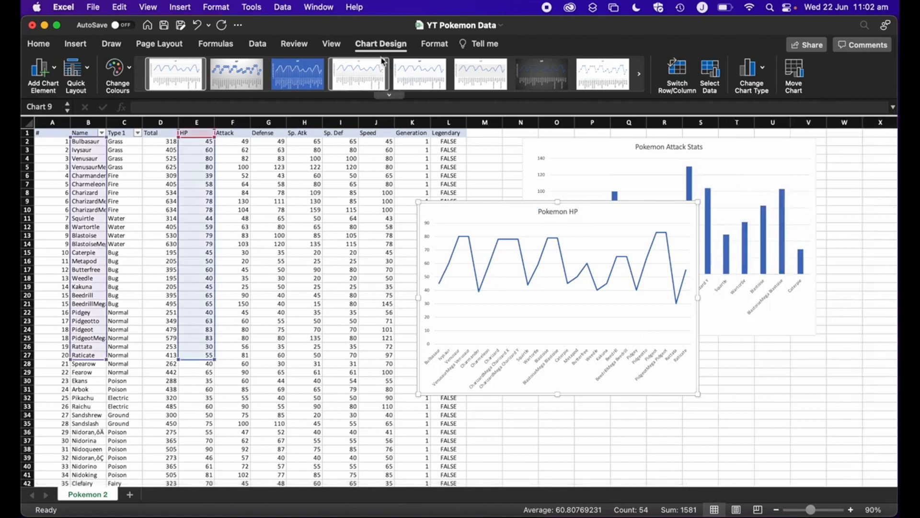
click(39, 68)
mouse_move(65, 103)
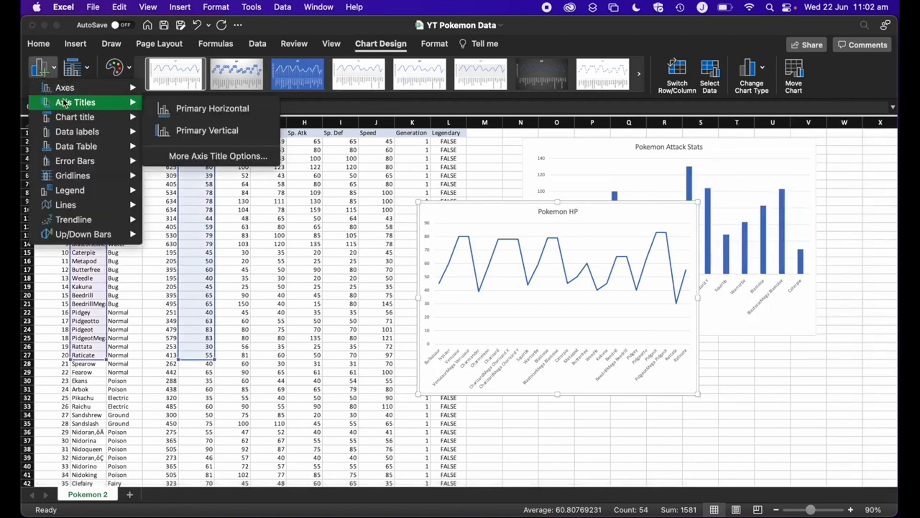
click(185, 114)
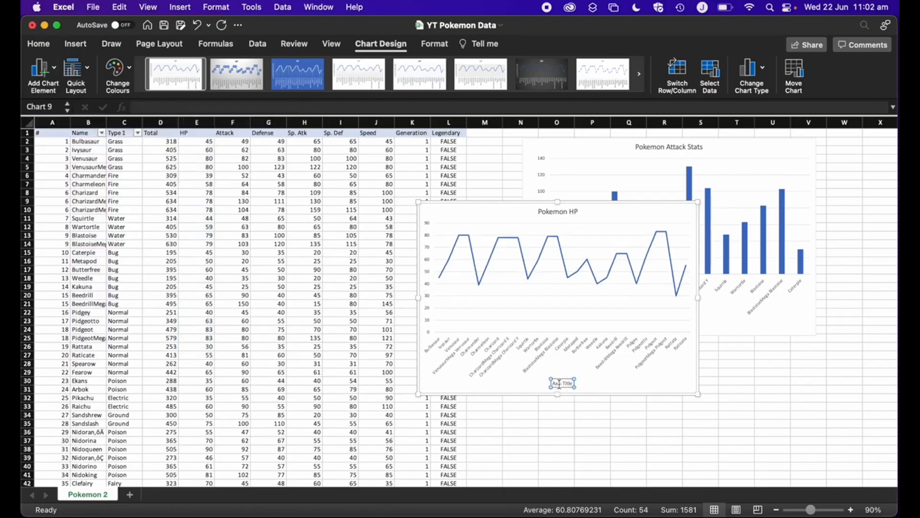
triple_click(564, 383)
text(Name)
- Add a primary vertical axis title reading "HP" to the HP chart, then deselect the chart
click(46, 49)
click(43, 46)
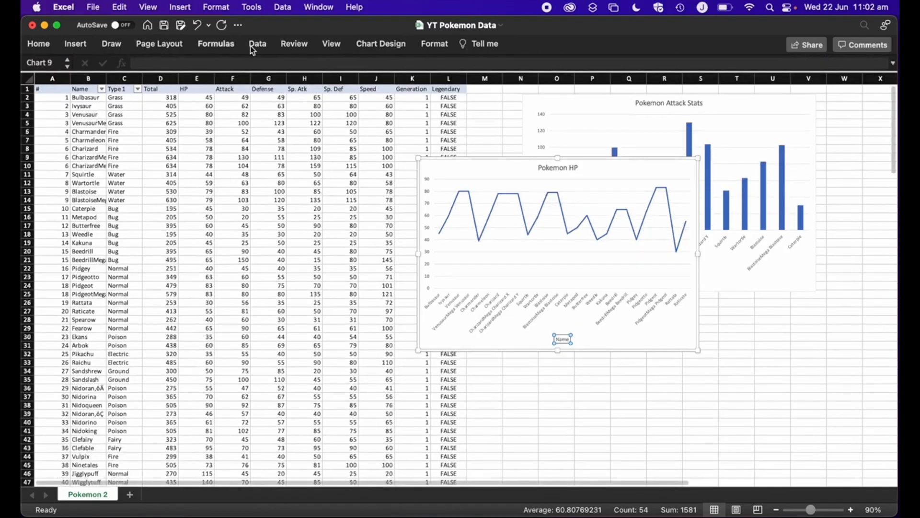
click(384, 44)
click(39, 93)
mouse_move(76, 102)
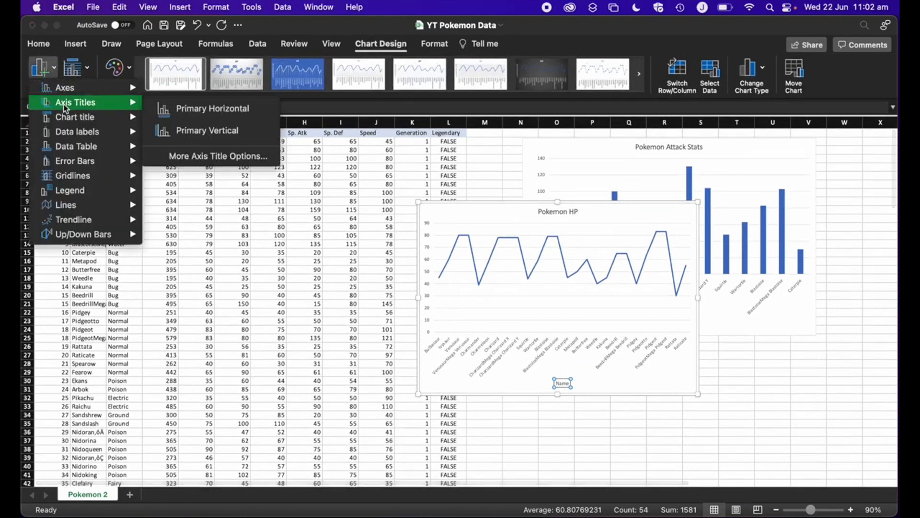
click(190, 130)
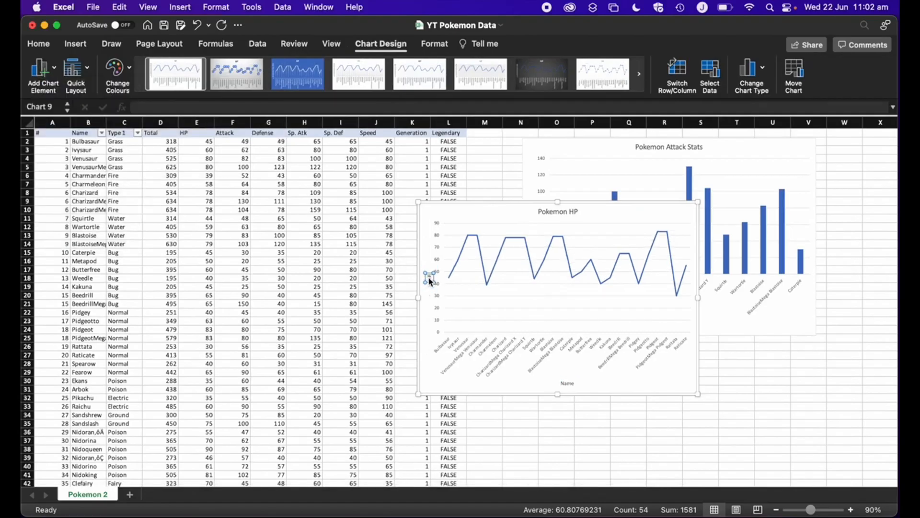
click(767, 430)
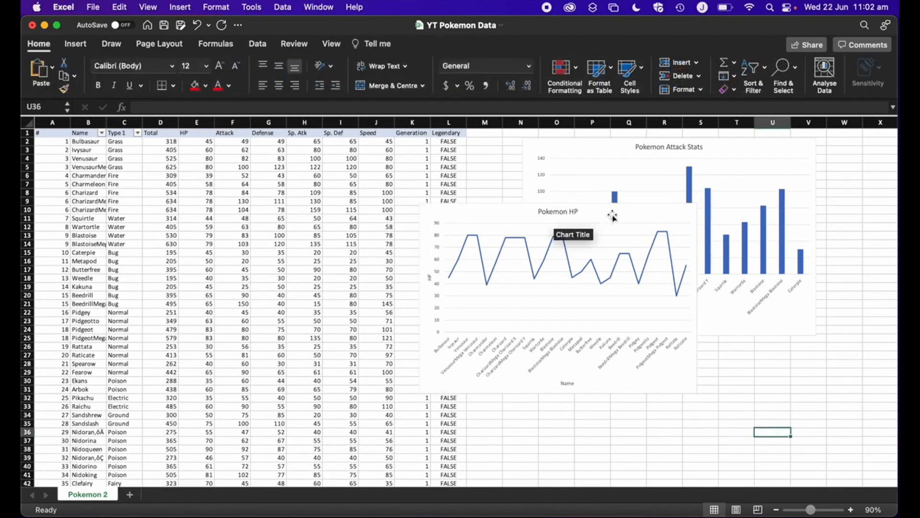
- Move the HP chart clear of the attack chart, spanning about columns F to N and rows 10 to 32
drag(593, 211, 433, 222)
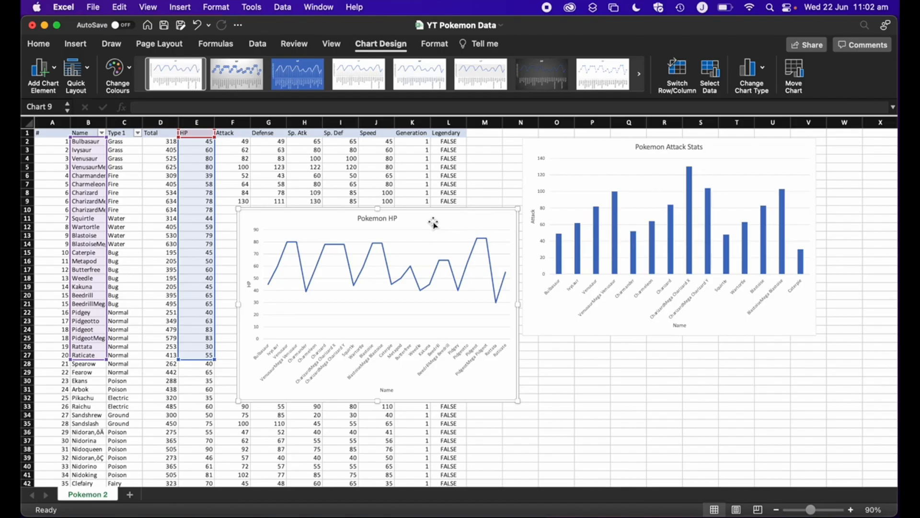
- Browse the chart types available for insertion
click(38, 43)
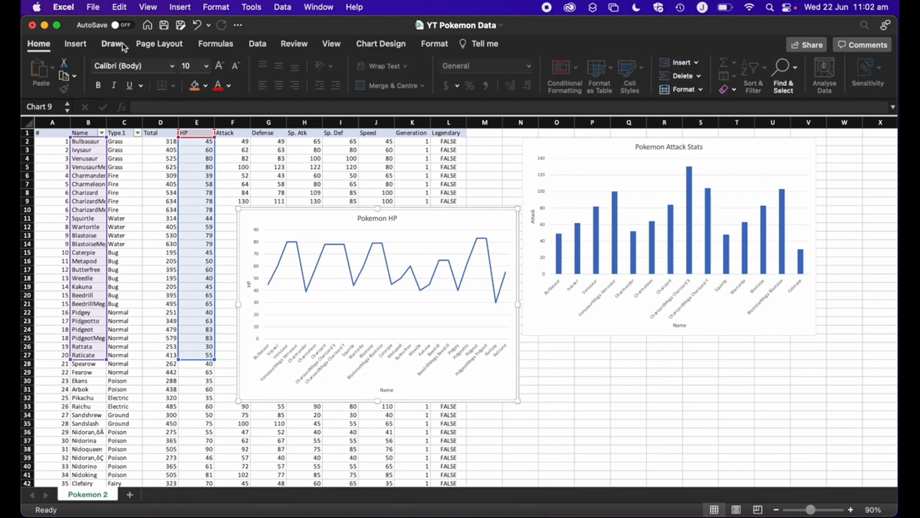
click(77, 43)
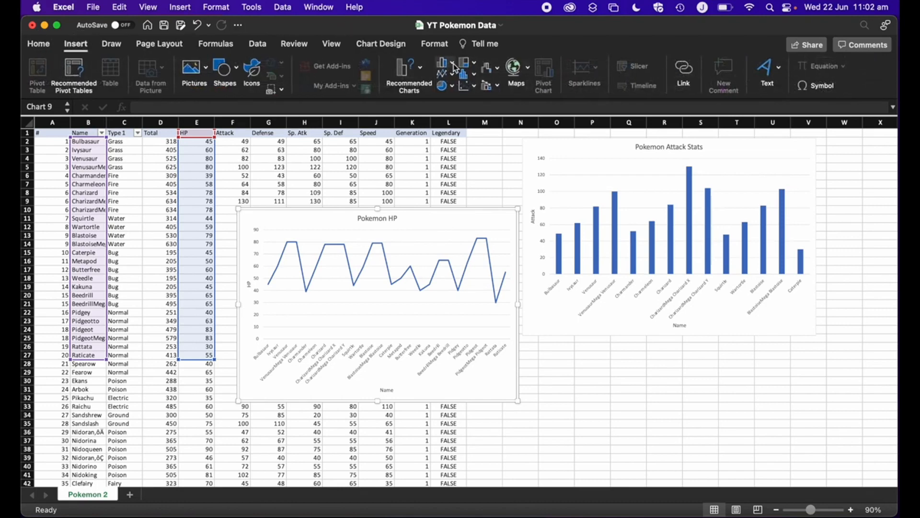